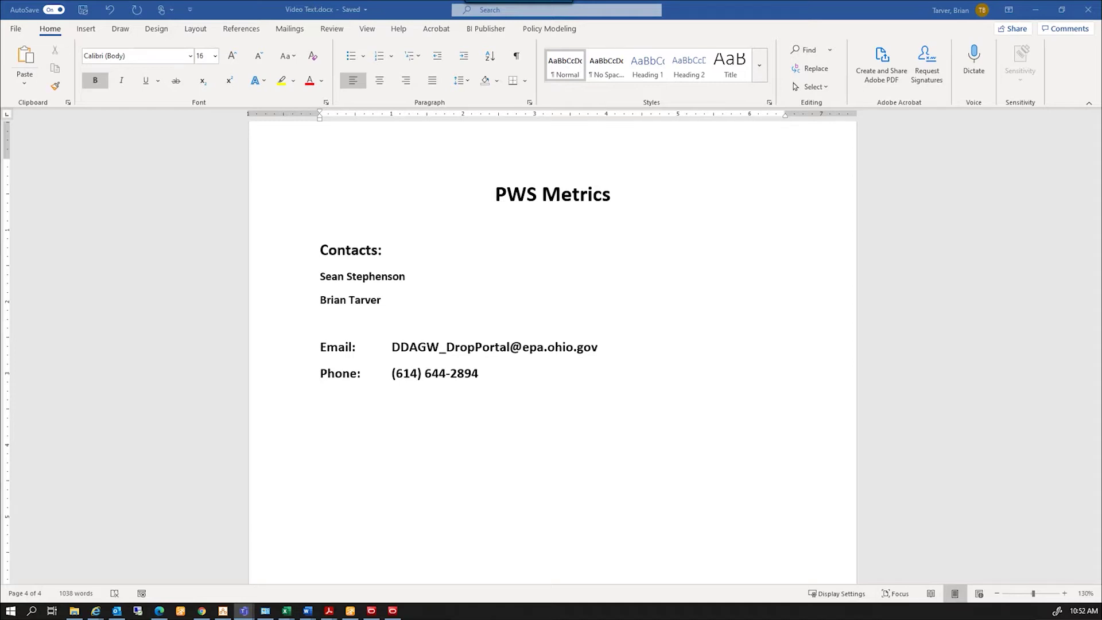
Minimize the Word PWS Metrics document to reveal the Ohio EPA drinking water page.
click(1039, 12)
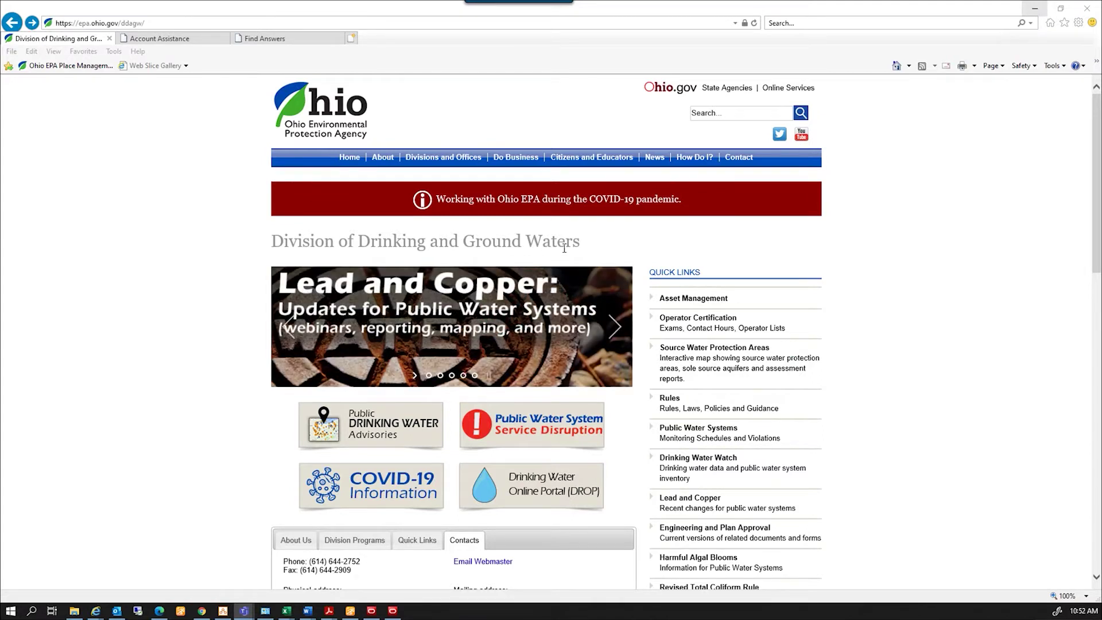
Open Asset Management from the Quick Links on the Drinking and Ground Waters page.
click(711, 301)
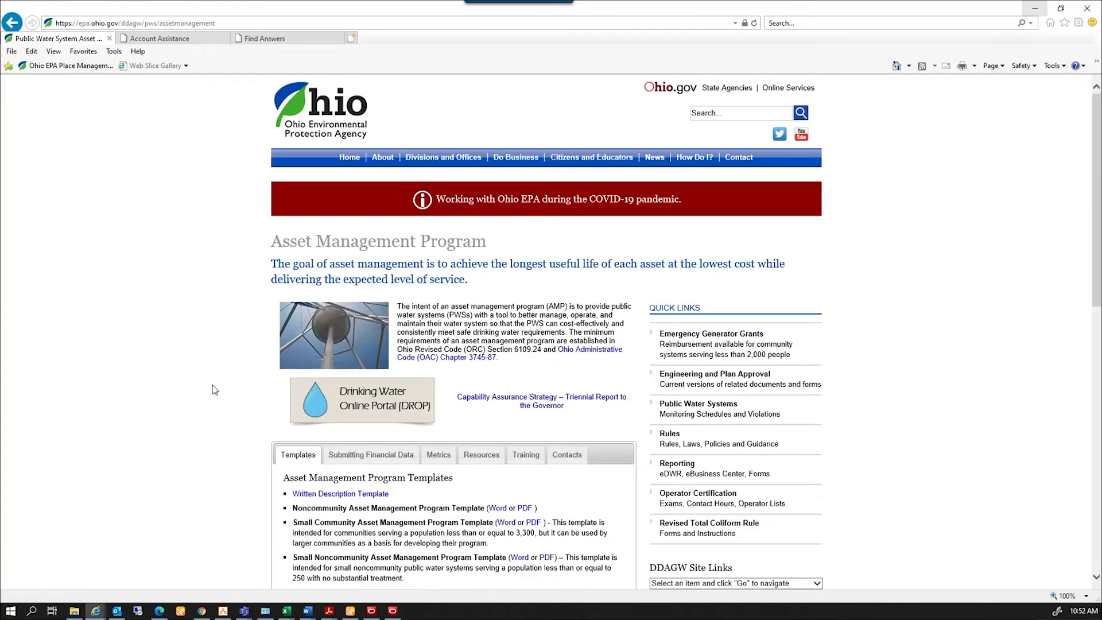
Show the Metrics tab's background text and the DROP reporting details on the Asset Management page.
click(445, 460)
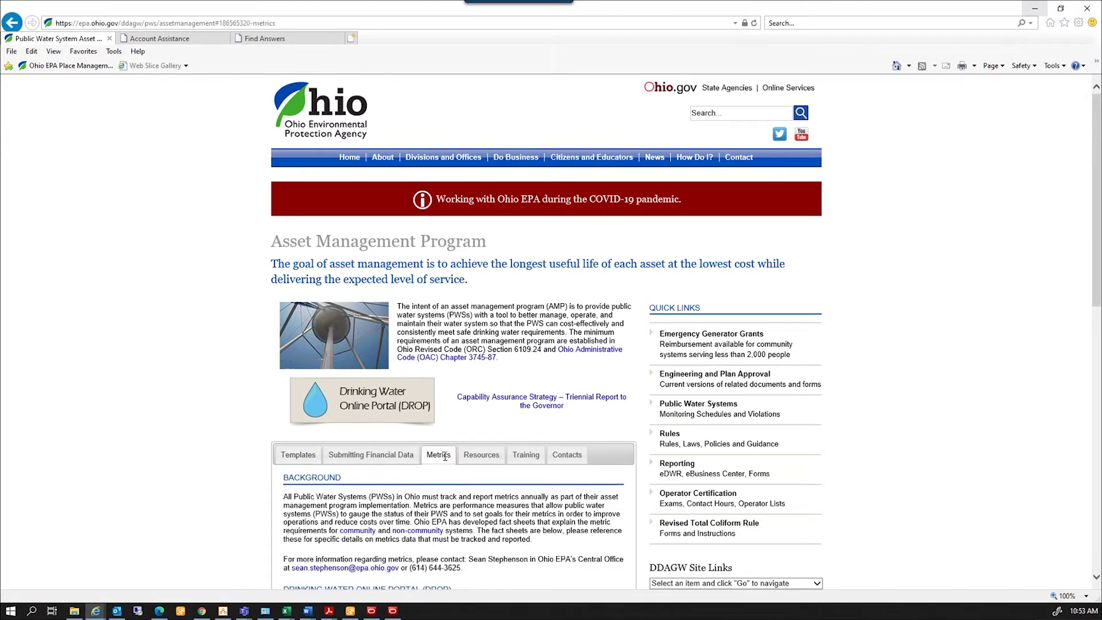
scroll(225, 456, down, 1)
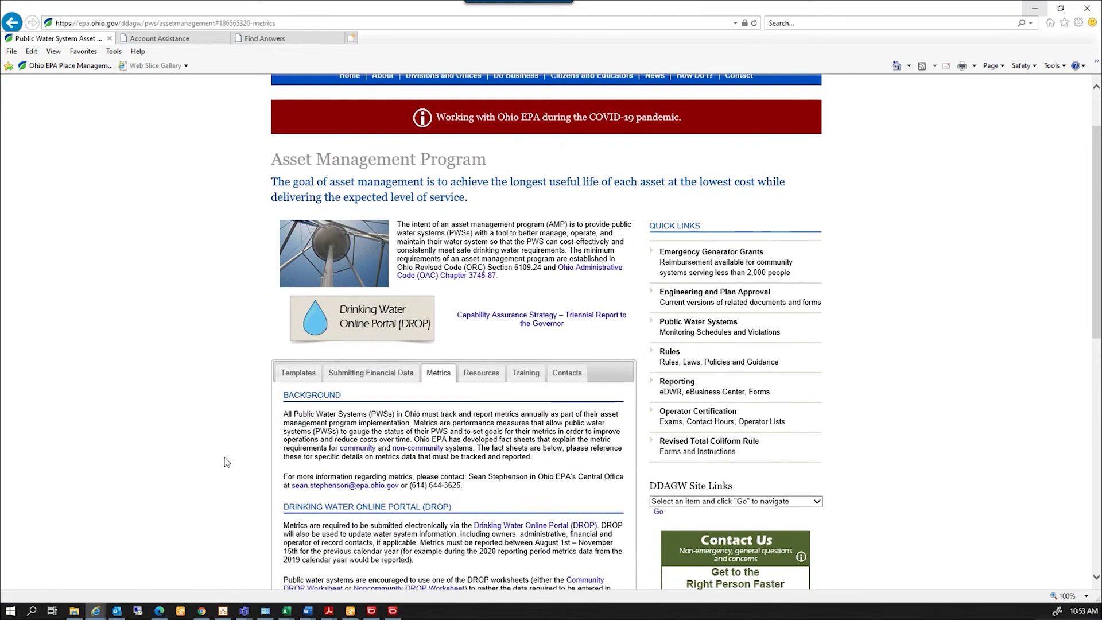
scroll(250, 386, down, 1)
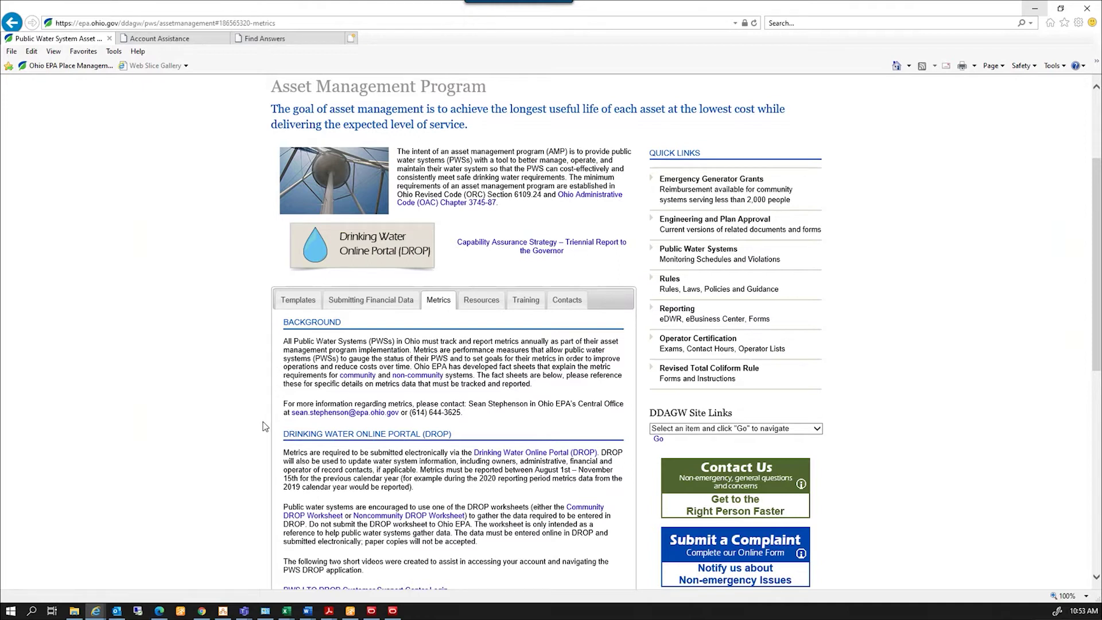
scroll(253, 446, down, 1)
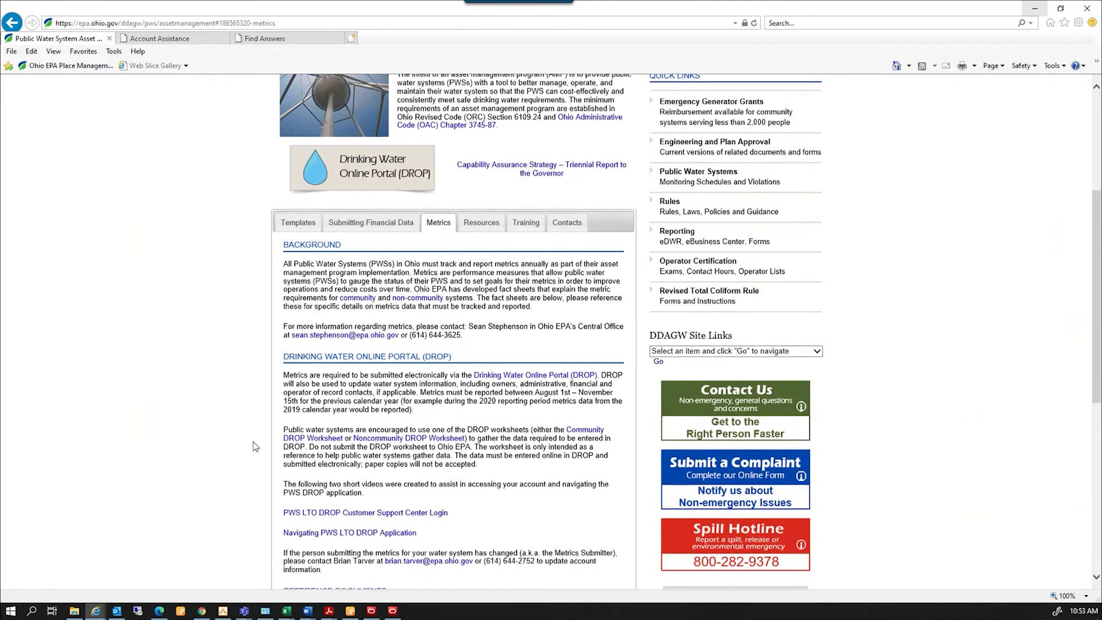
scroll(255, 447, up, 1)
scroll(284, 446, up, 2)
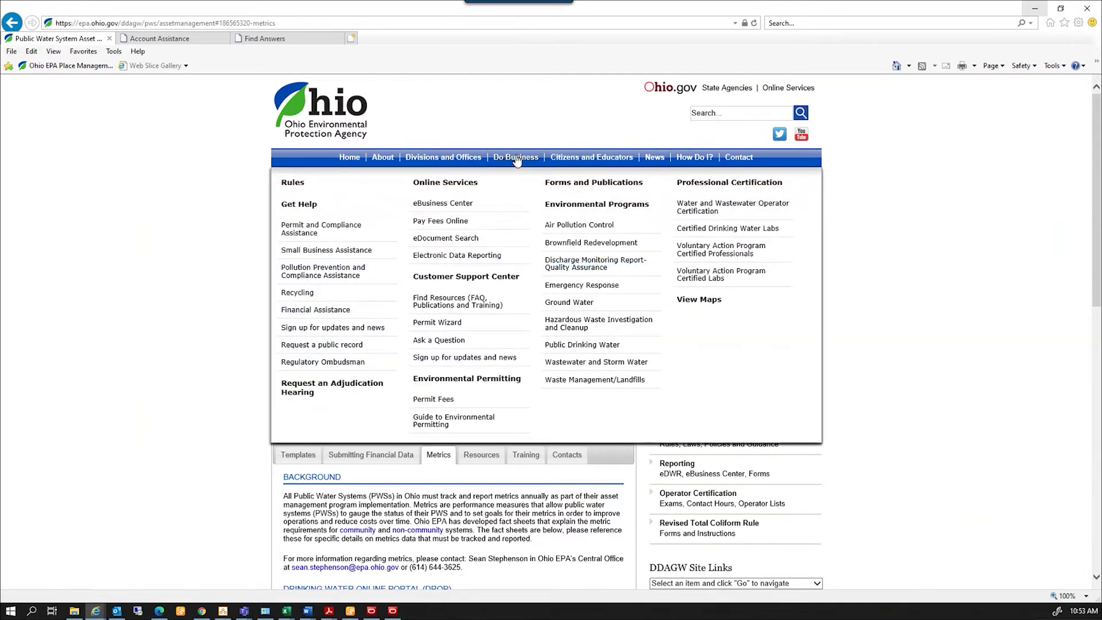
mouse_move(516, 157)
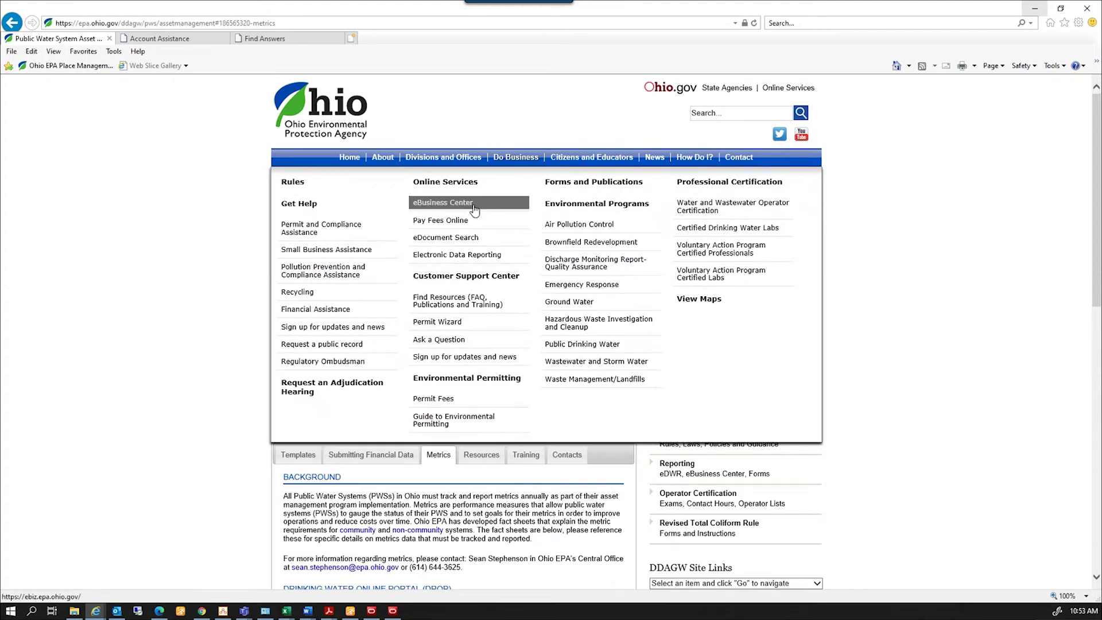
Go to the Customer Support Center and load its Find Resources search page.
click(470, 282)
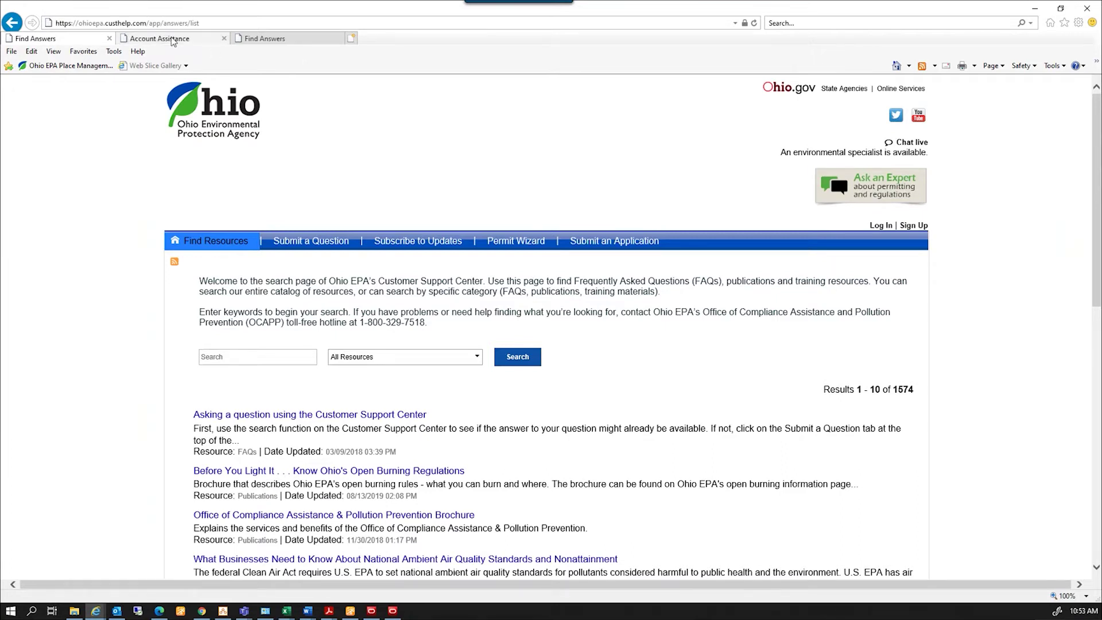
click(172, 41)
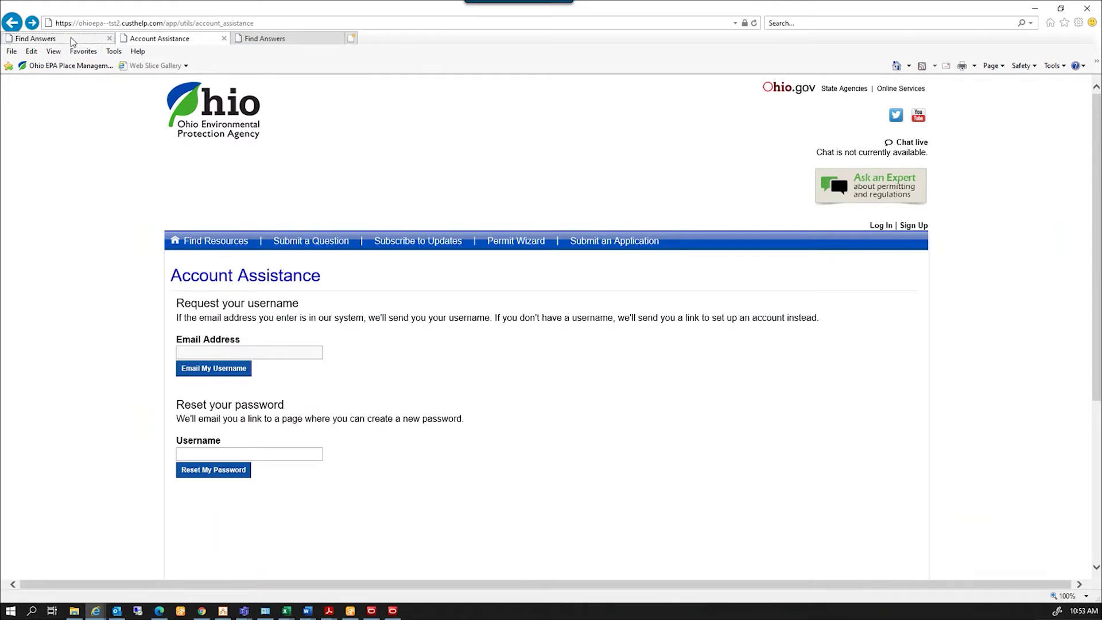
click(51, 39)
click(159, 40)
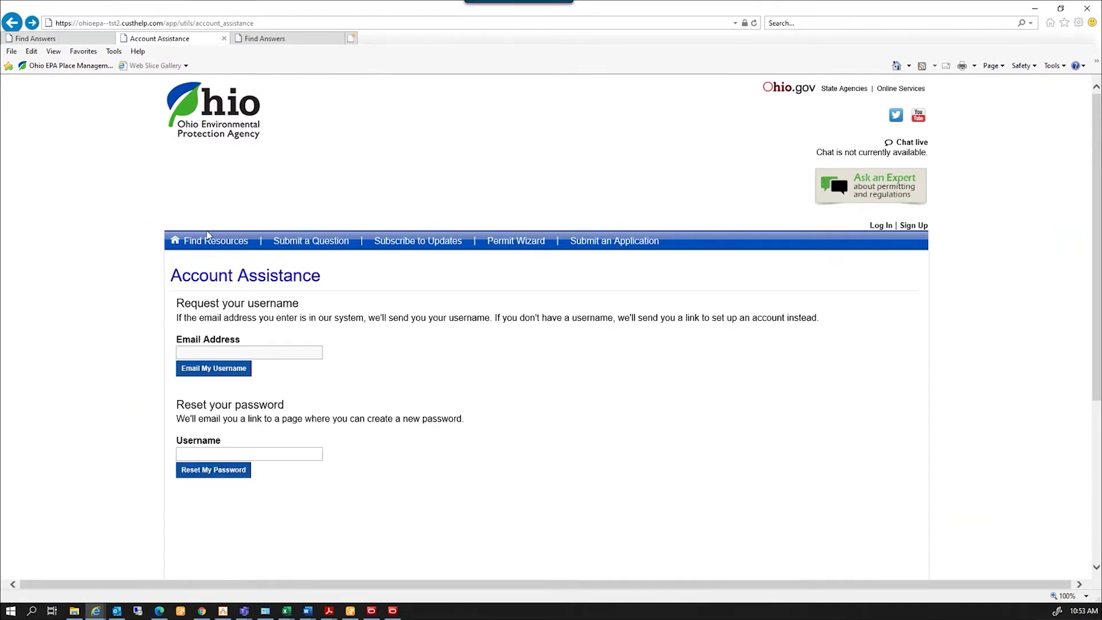
click(215, 245)
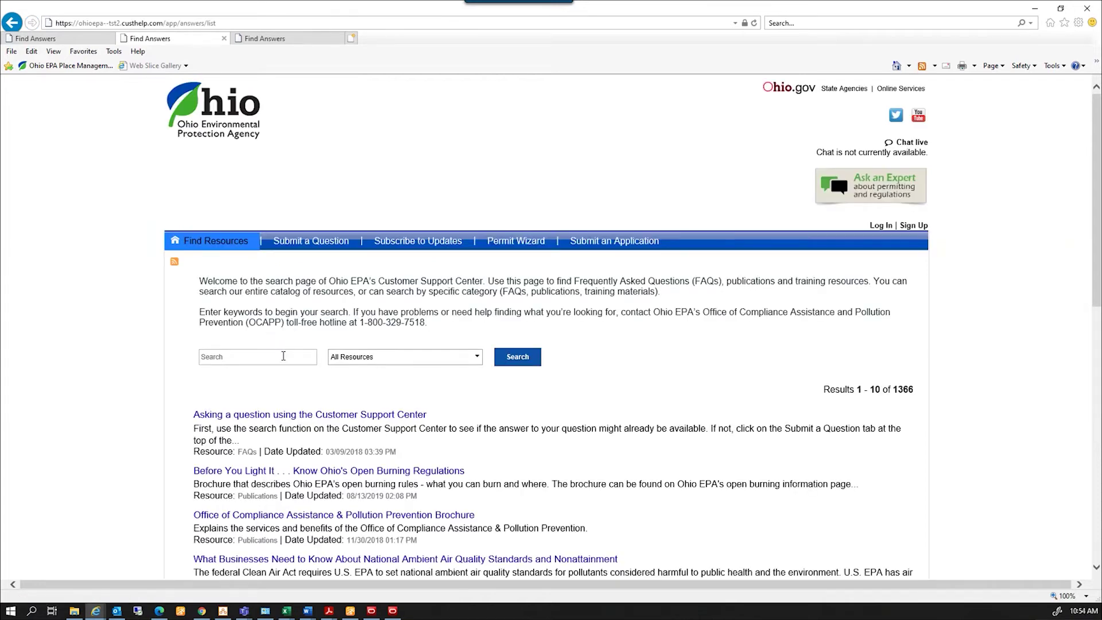
Search resources for 'Metrics' and open the PWS Metrics Reporting answer.
click(298, 359)
text(e)
text(trics)
key(BackSpace)
key(BackSpace)
key(BackSpace)
key(BackSpace)
key(BackSpace)
key(BackSpace)
text(Metrics)
key(Return)
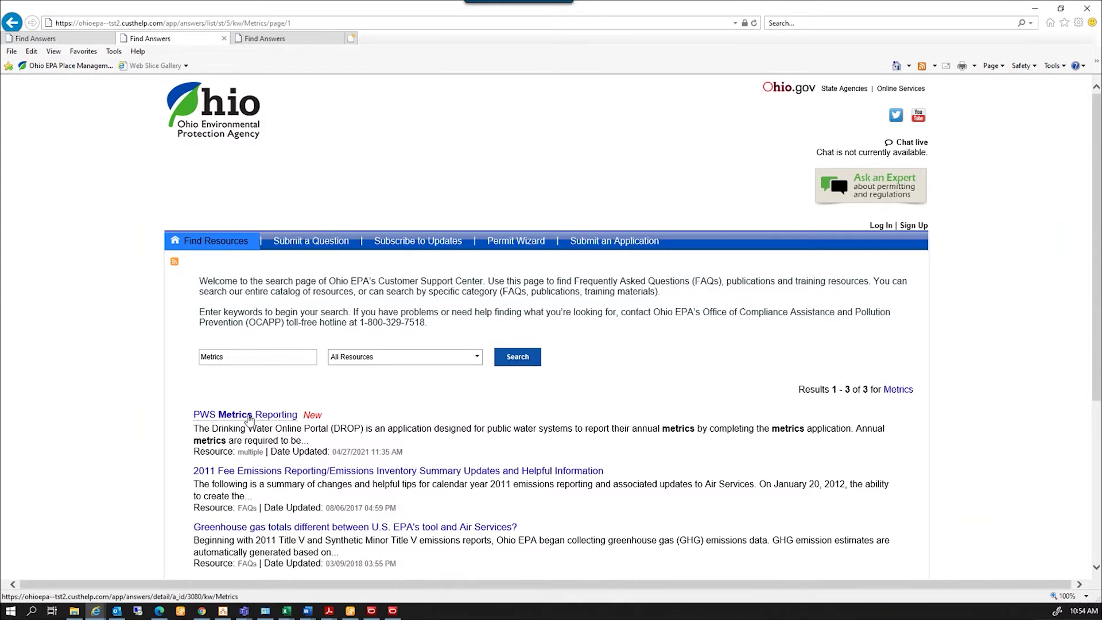
click(248, 417)
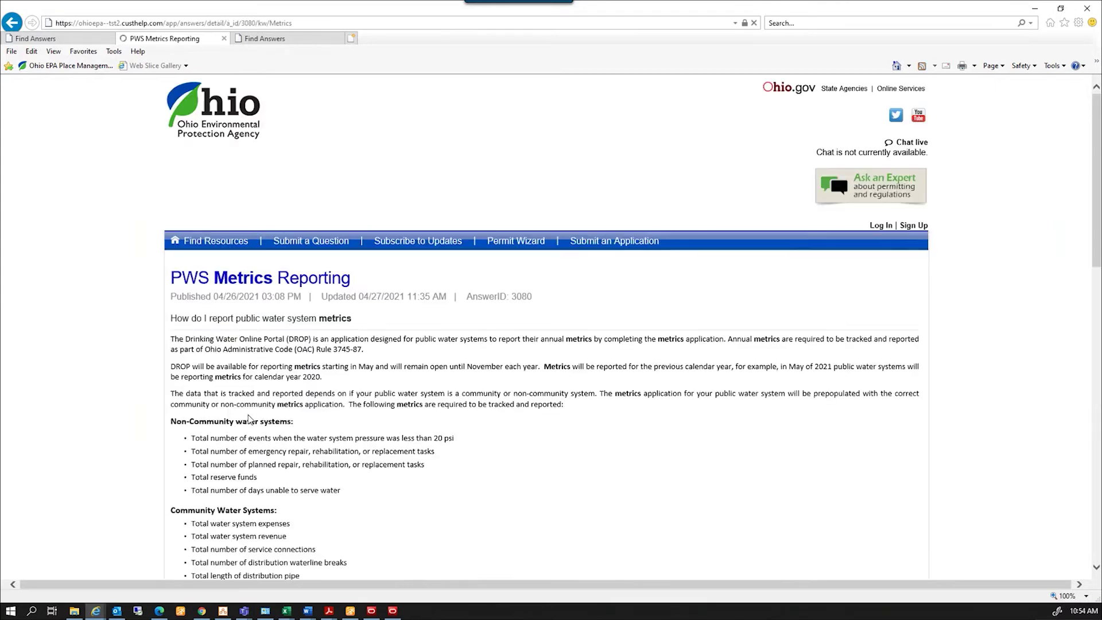
scroll(261, 388, down, 1)
scroll(261, 387, down, 3)
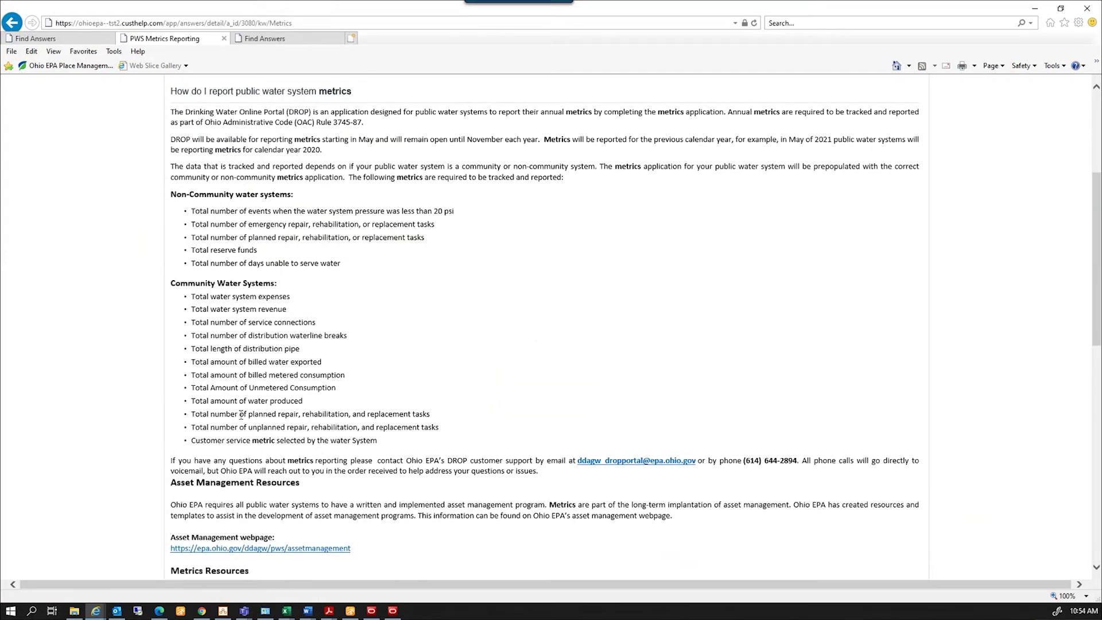
scroll(261, 441, down, 2)
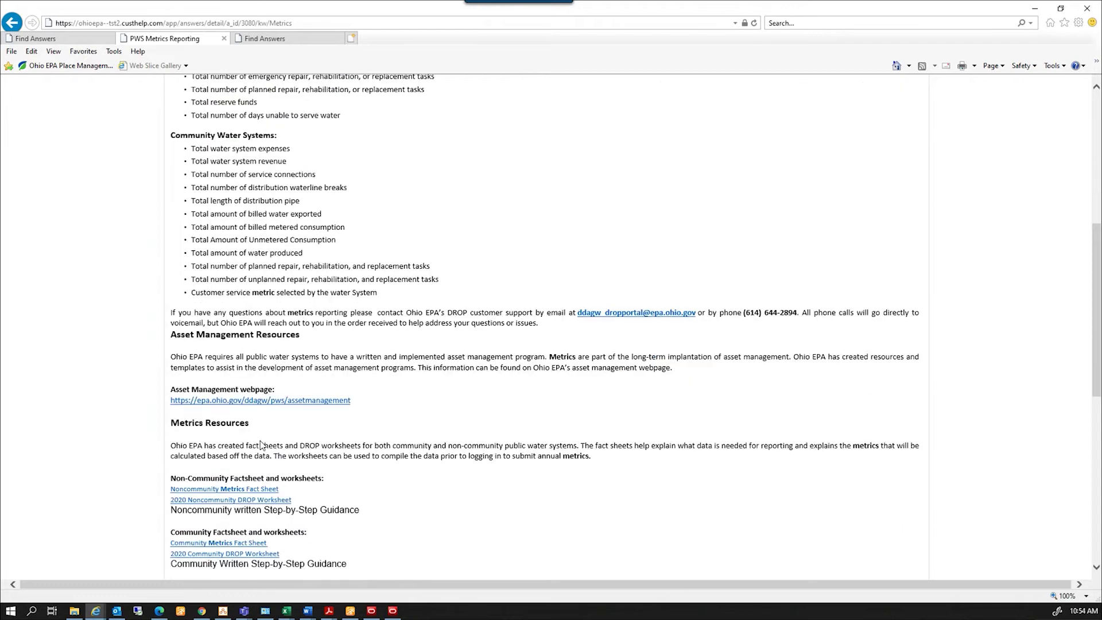
scroll(263, 440, down, 1)
scroll(265, 440, down, 2)
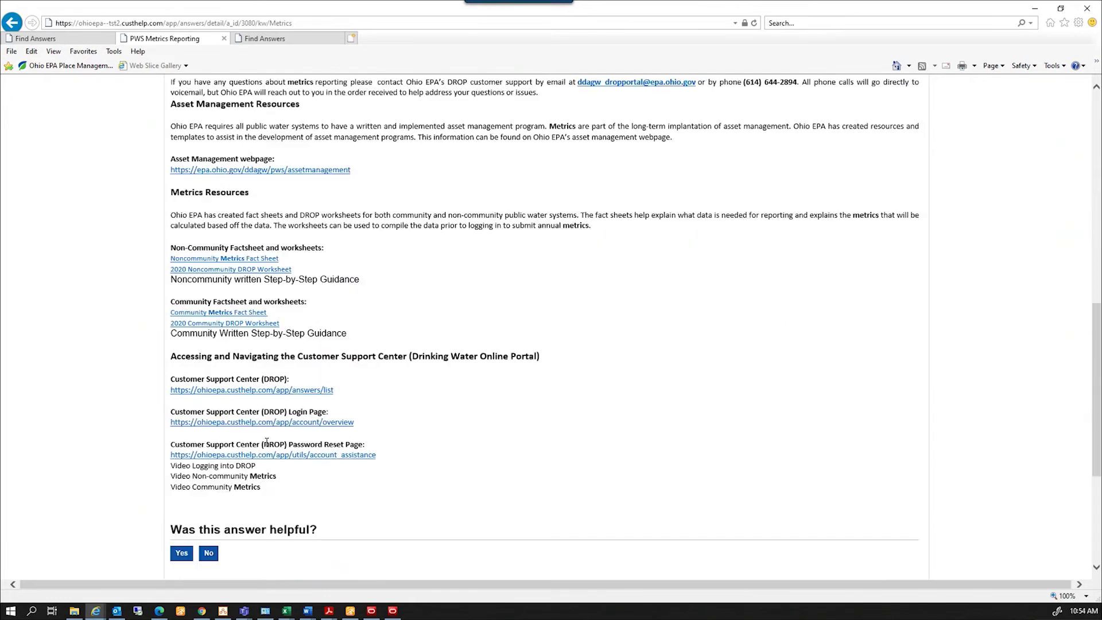
scroll(268, 441, up, 3)
scroll(266, 442, up, 2)
scroll(267, 442, up, 2)
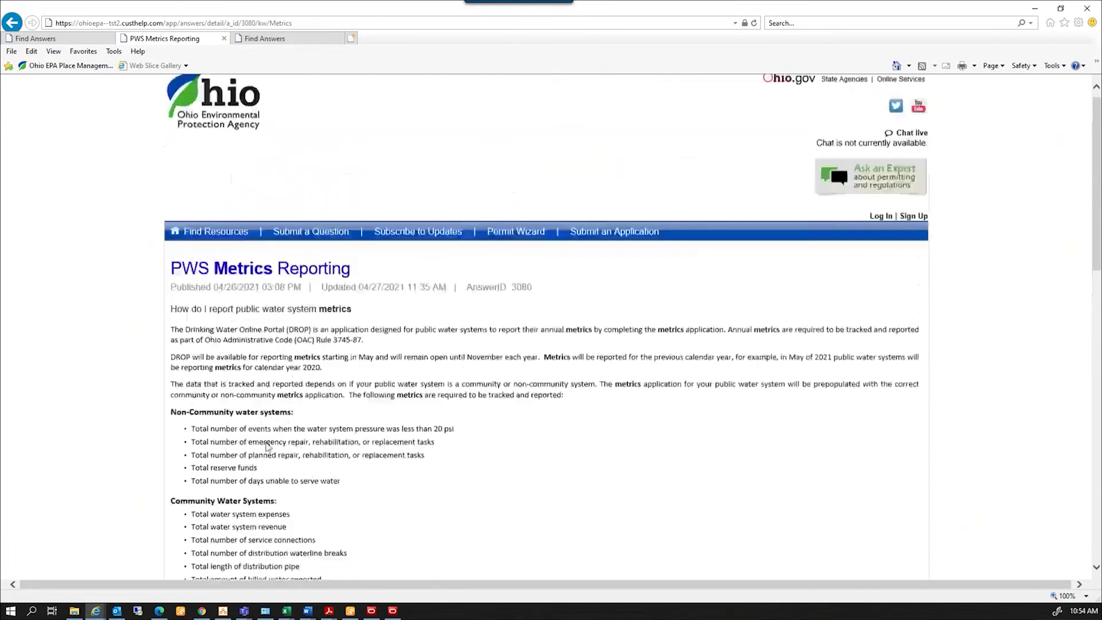
scroll(267, 442, up, 1)
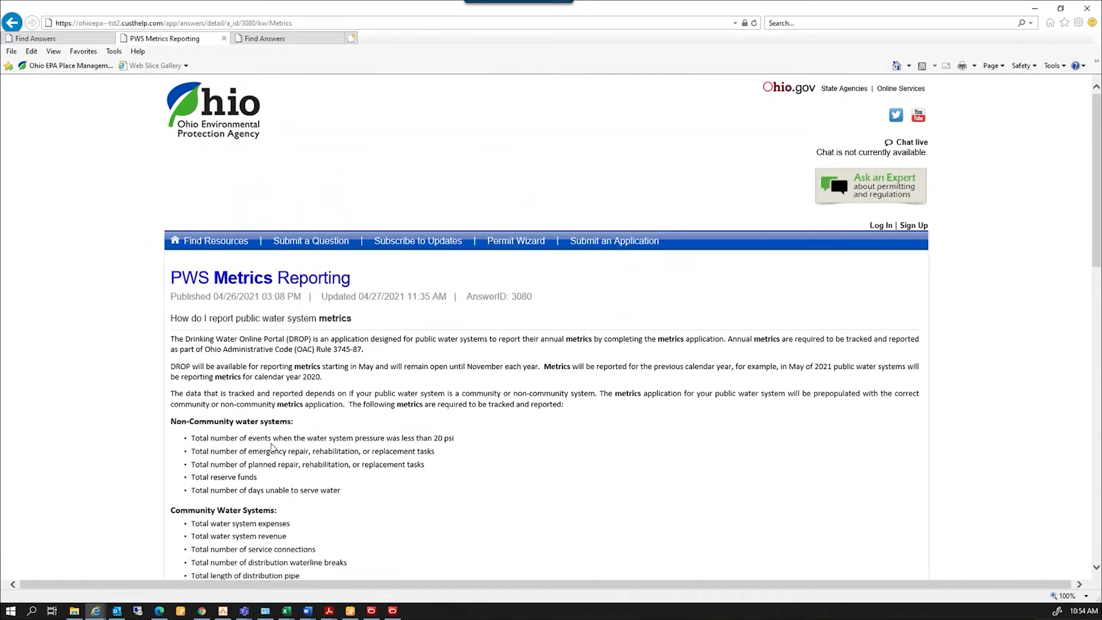
Switch to the second Find Answers site, go to its login page, and choose forgotten-password help.
click(289, 41)
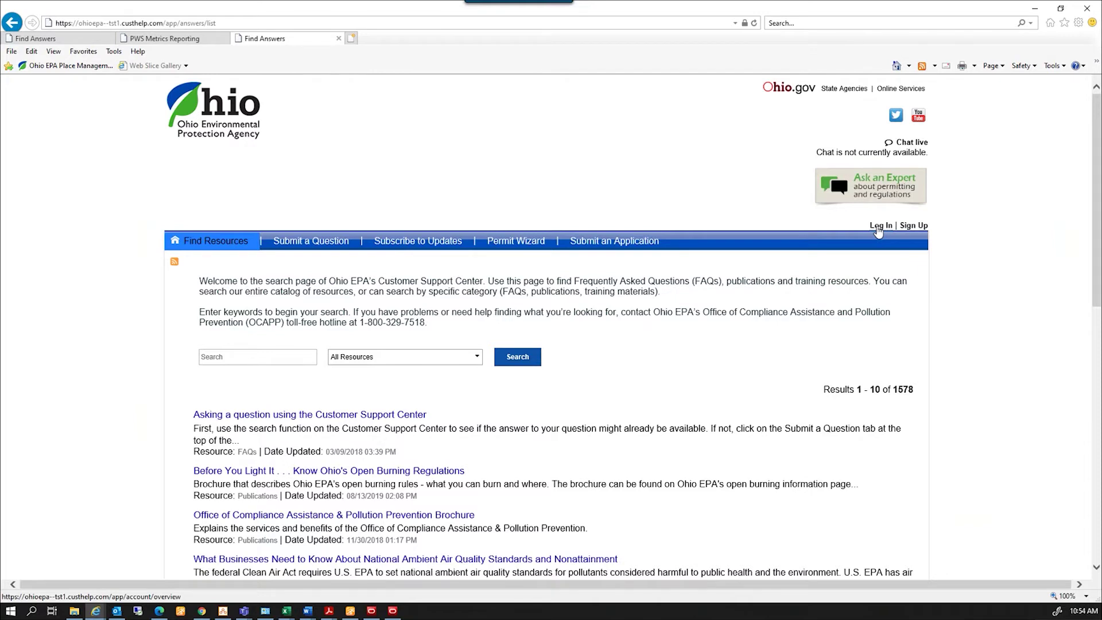
click(878, 226)
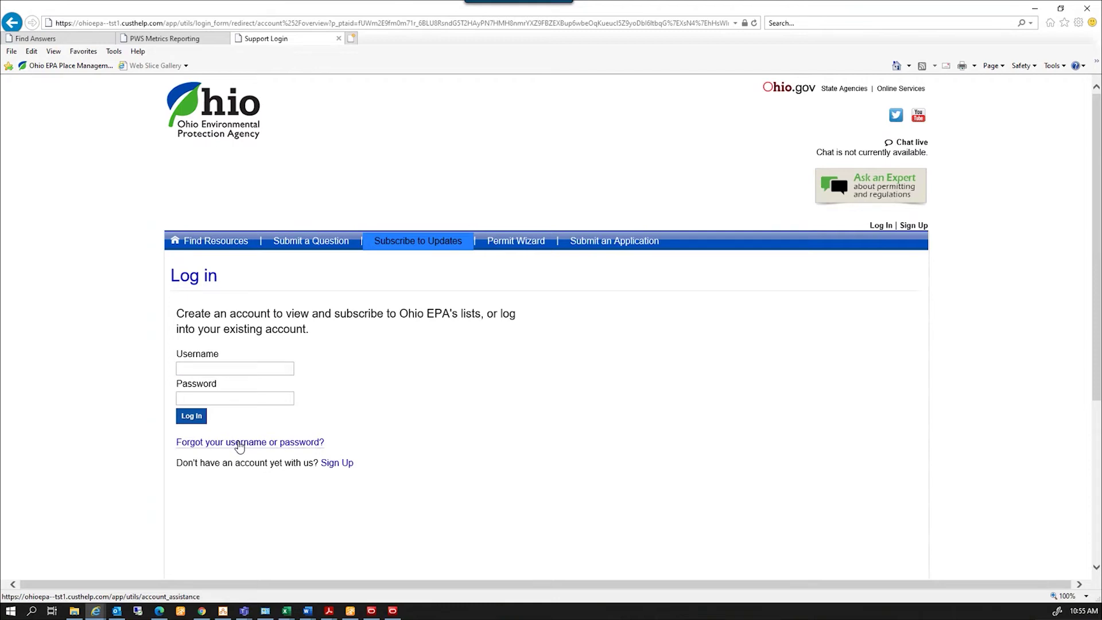
click(239, 443)
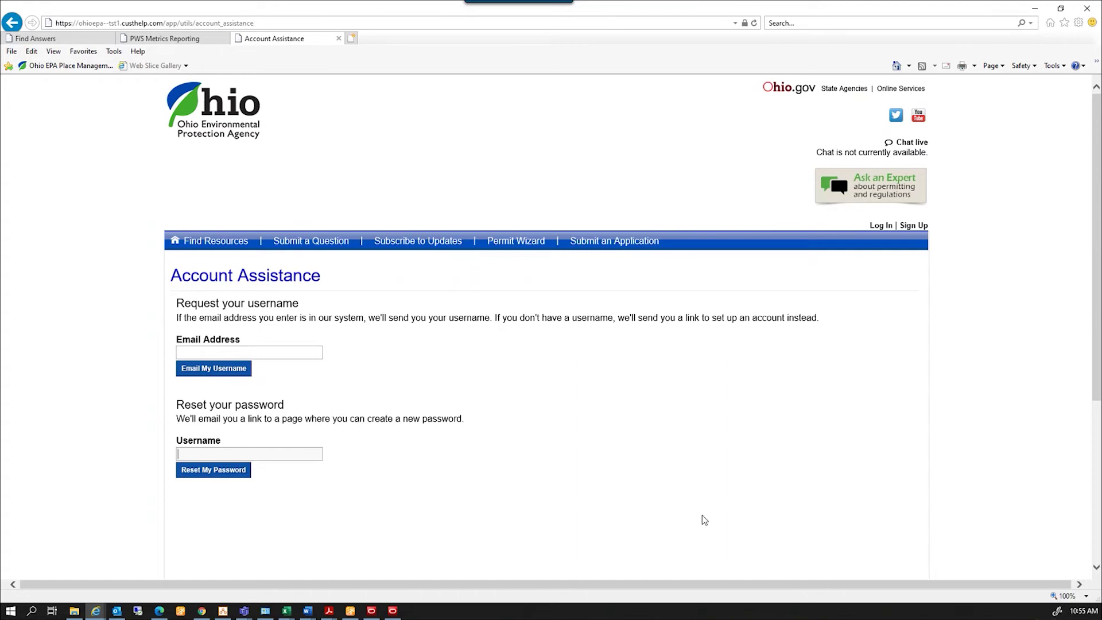
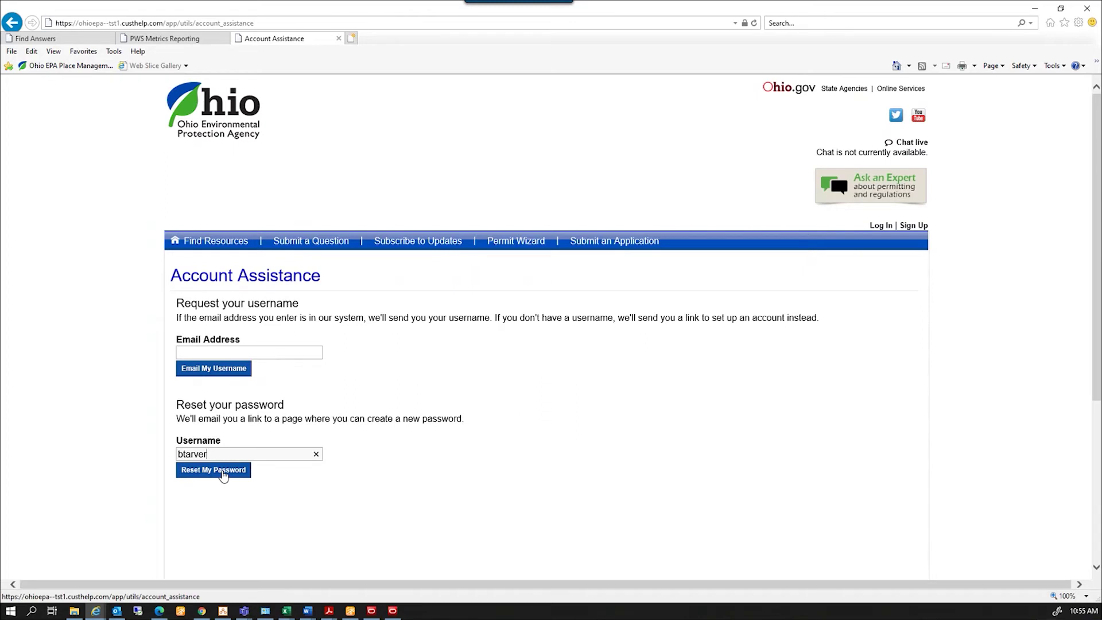
Request a reset email for the account's username from the Reset your password form.
click(222, 471)
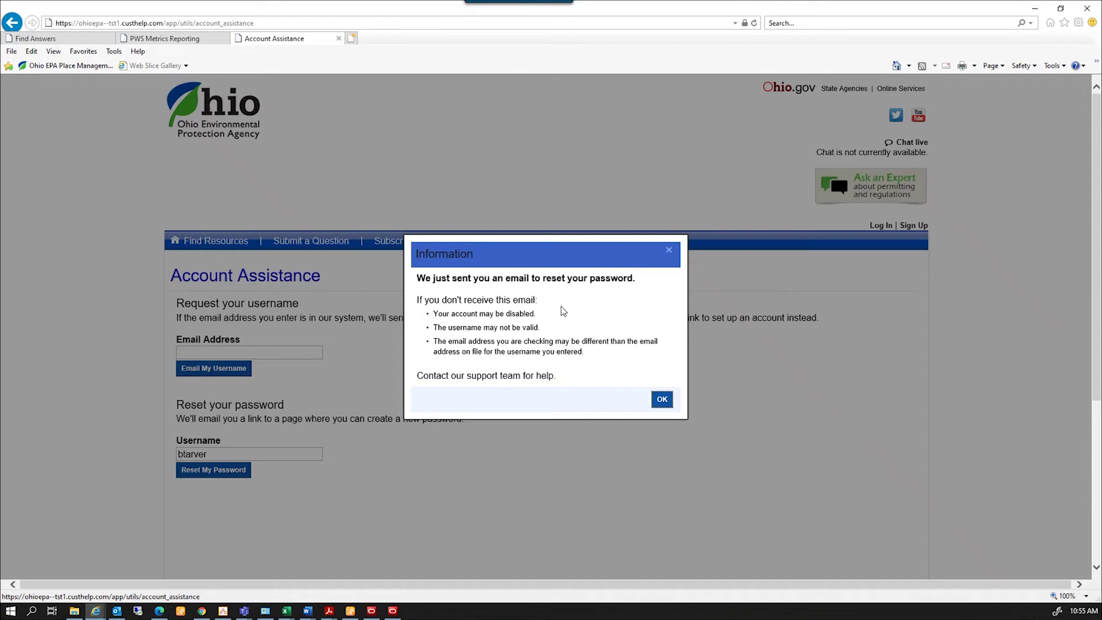
Dismiss the reset confirmation notice and open the password assistance email in Outlook.
click(661, 405)
click(661, 405)
click(661, 404)
key(alt+Tab)
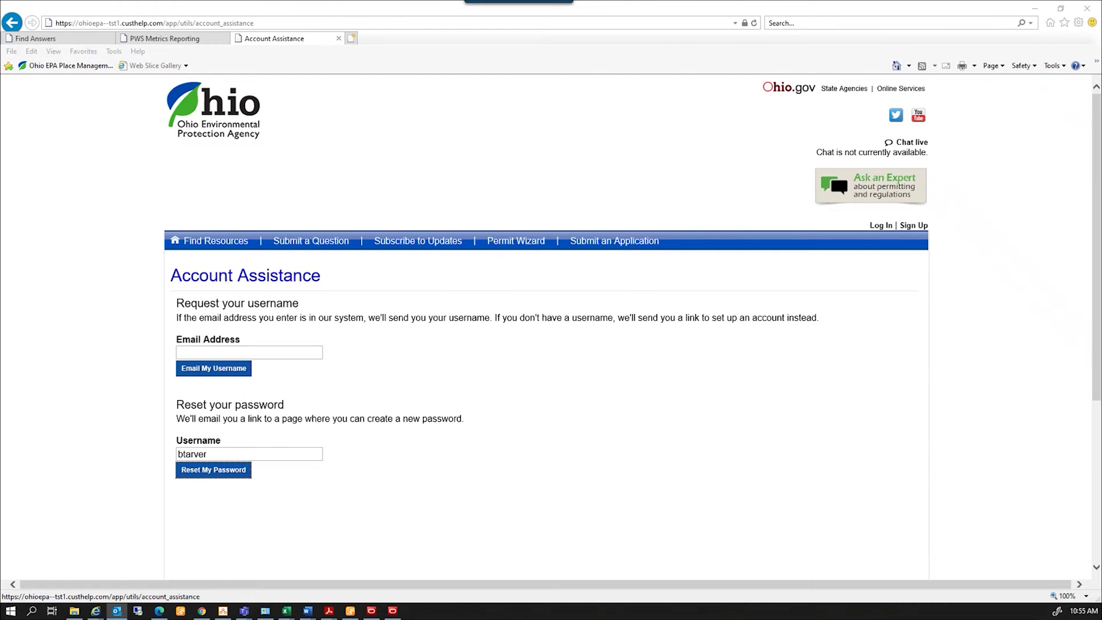
key(Return)
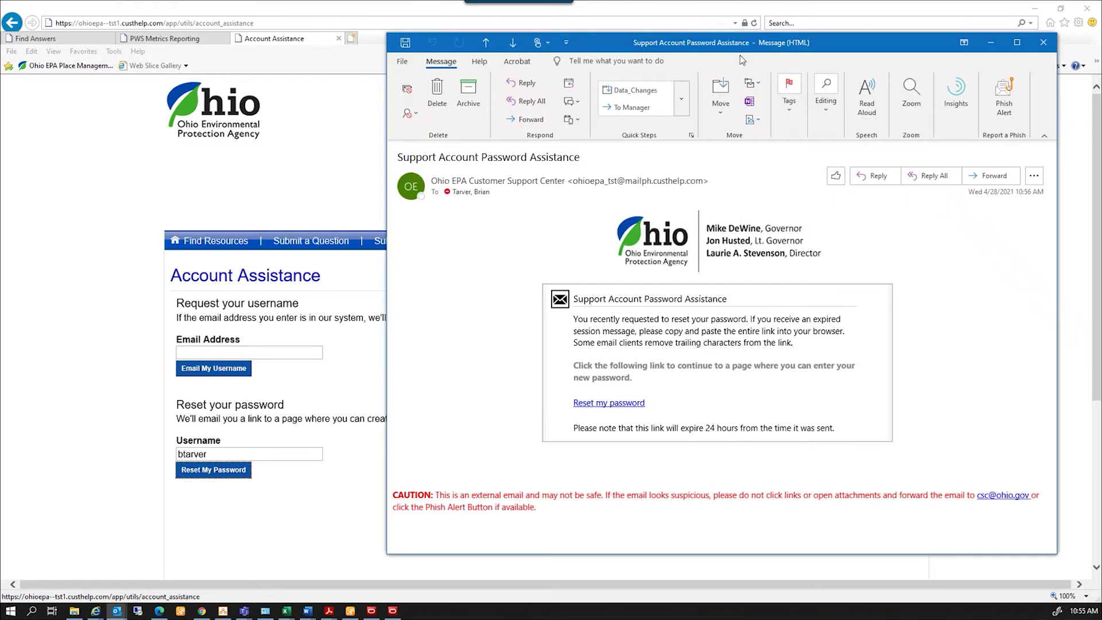
Move the support email window aside and follow its 'Reset my password' link.
drag(737, 44, 562, 34)
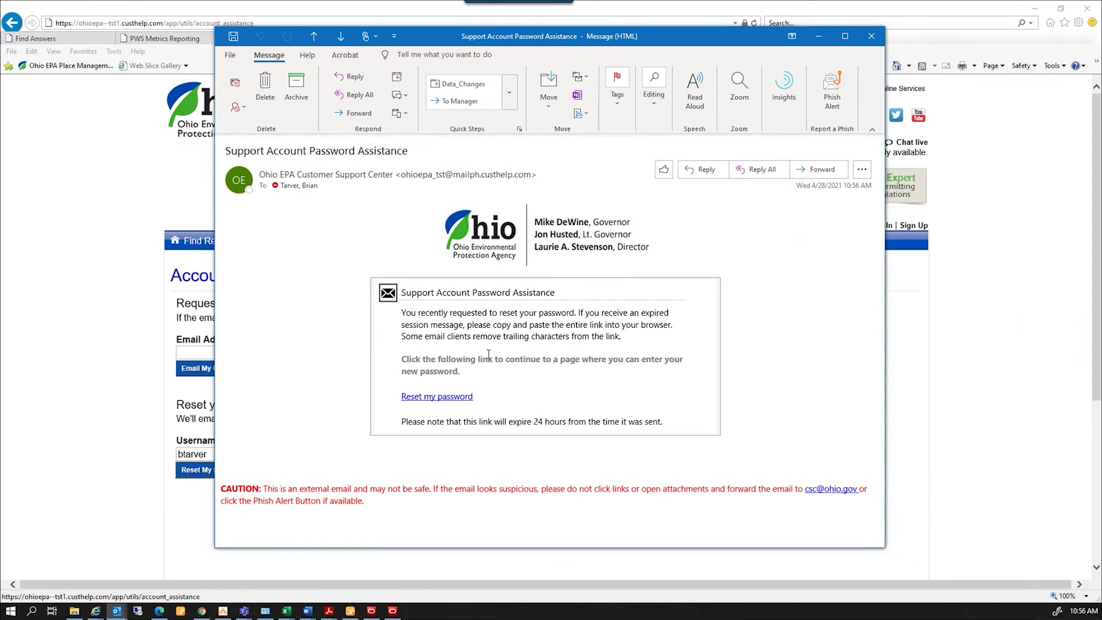
click(439, 401)
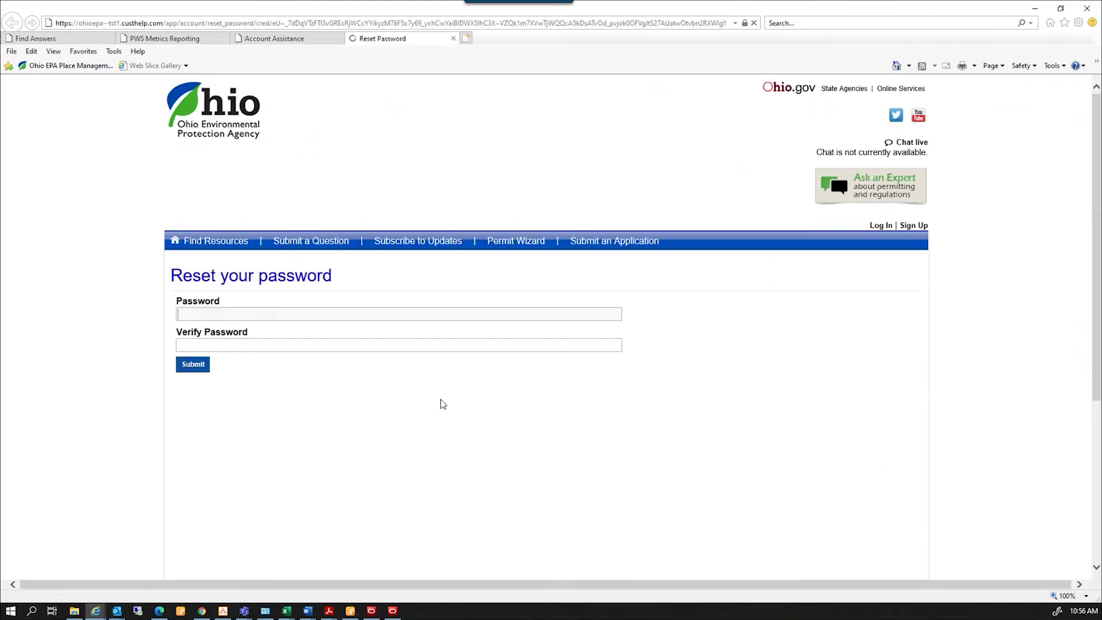
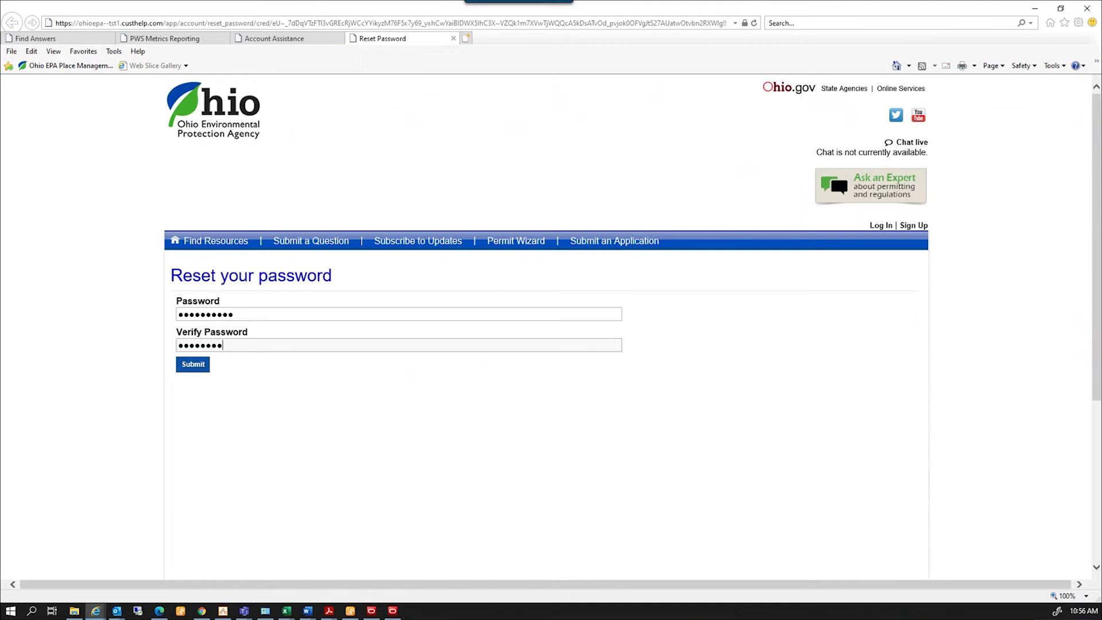
Submit the new password entered in the Password and Verify Password fields.
click(191, 368)
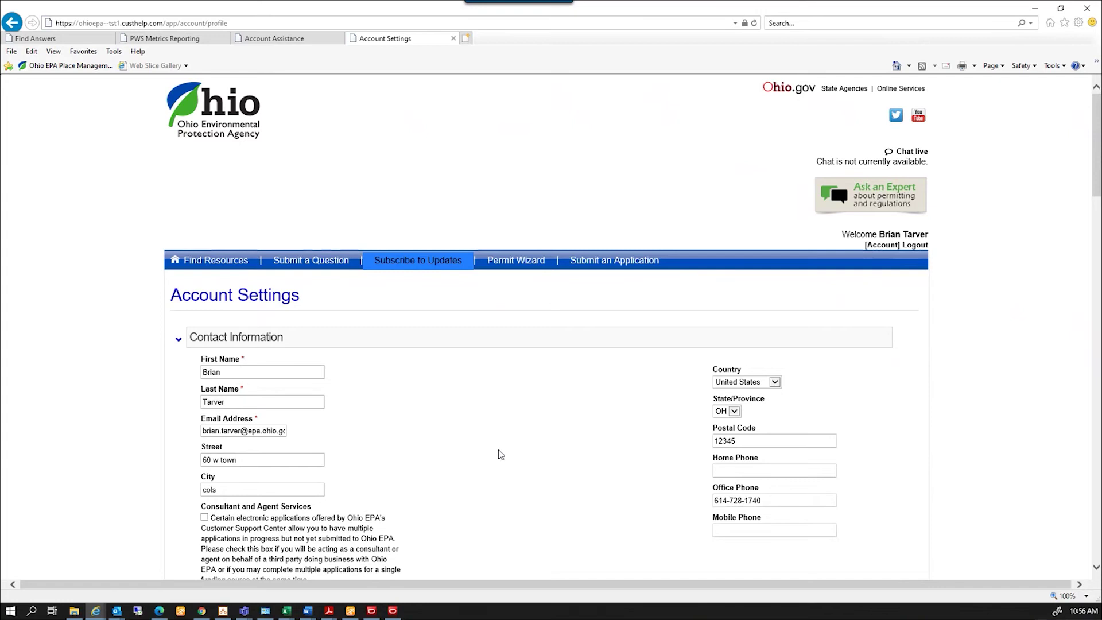
scroll(497, 453, down, 2)
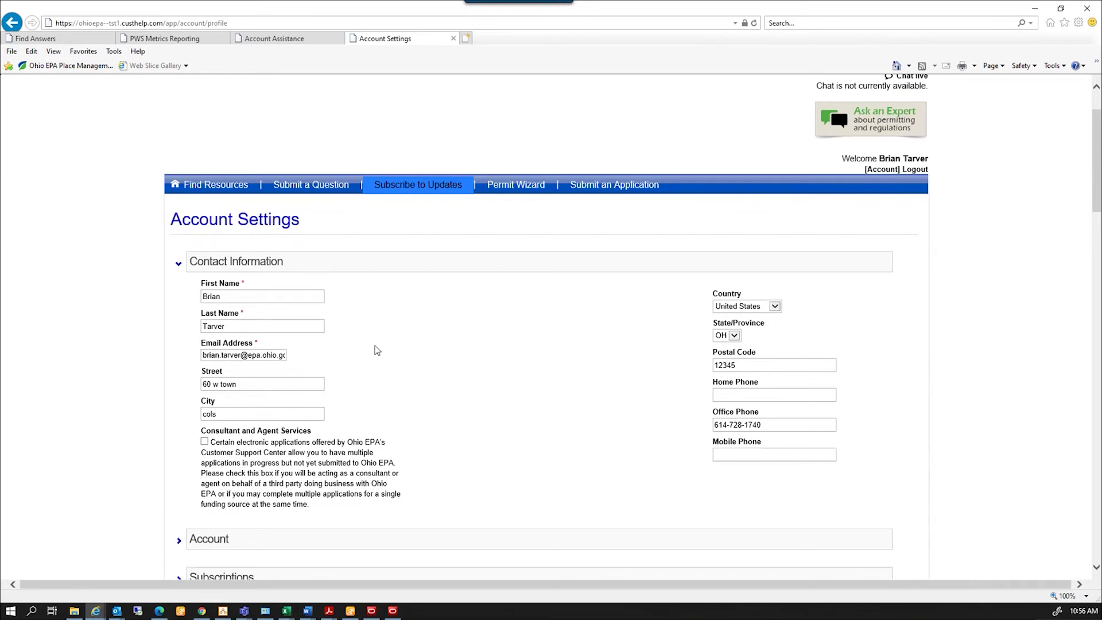
scroll(447, 428, down, 2)
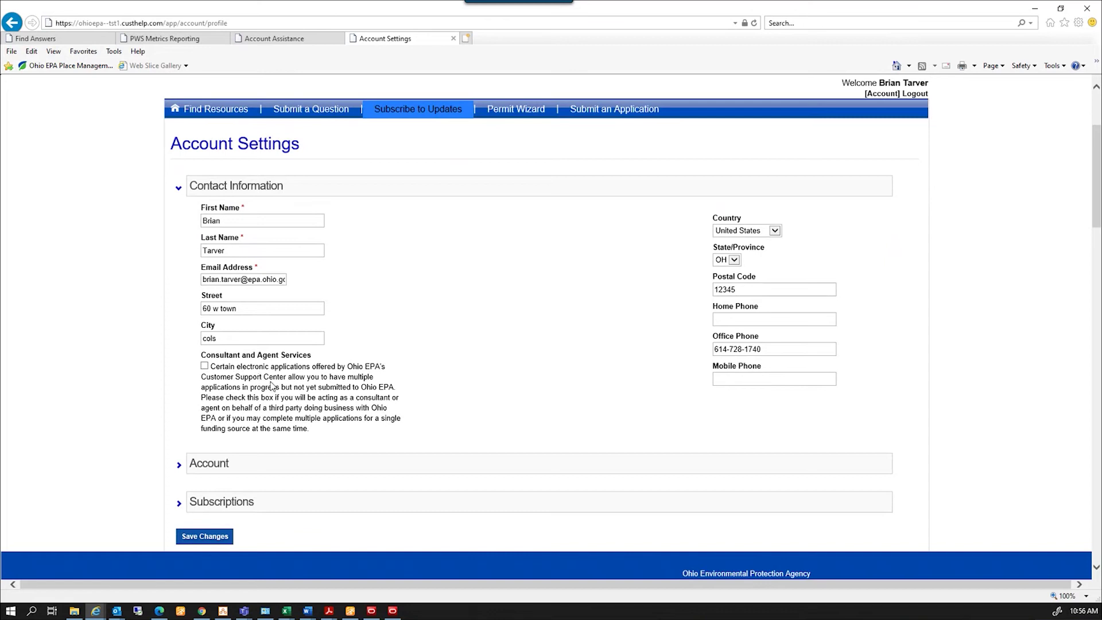
Change the City entry 'cols' to 'columbus' and save the changes.
click(239, 339)
key(BackSpace)
text(umbus)
click(208, 537)
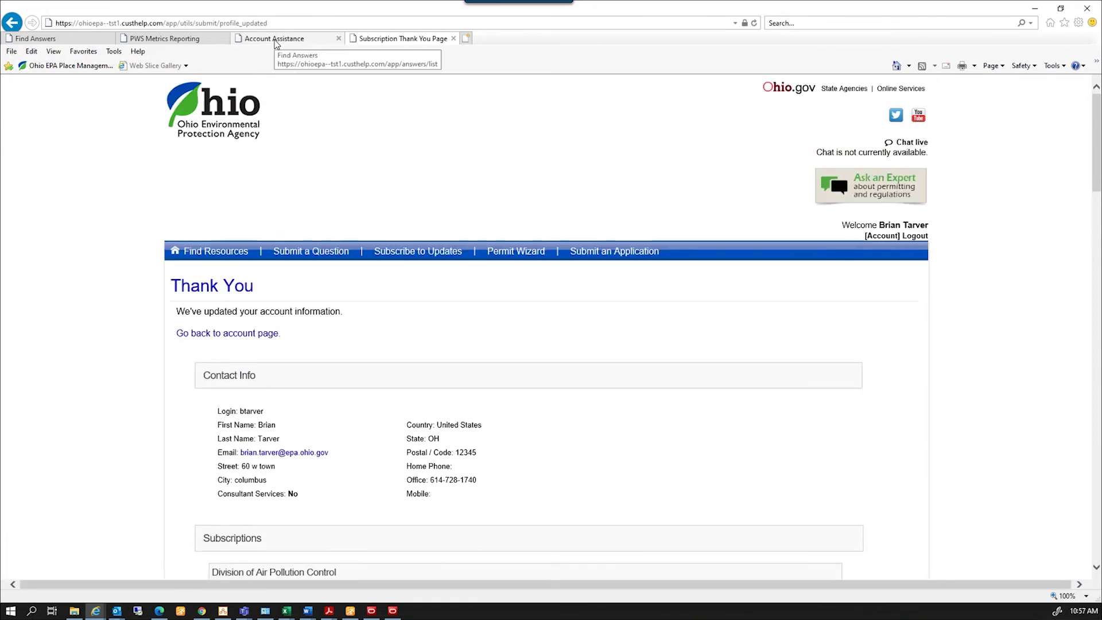
From the PWS Metrics Reporting page, log in with the account username and new password.
click(276, 39)
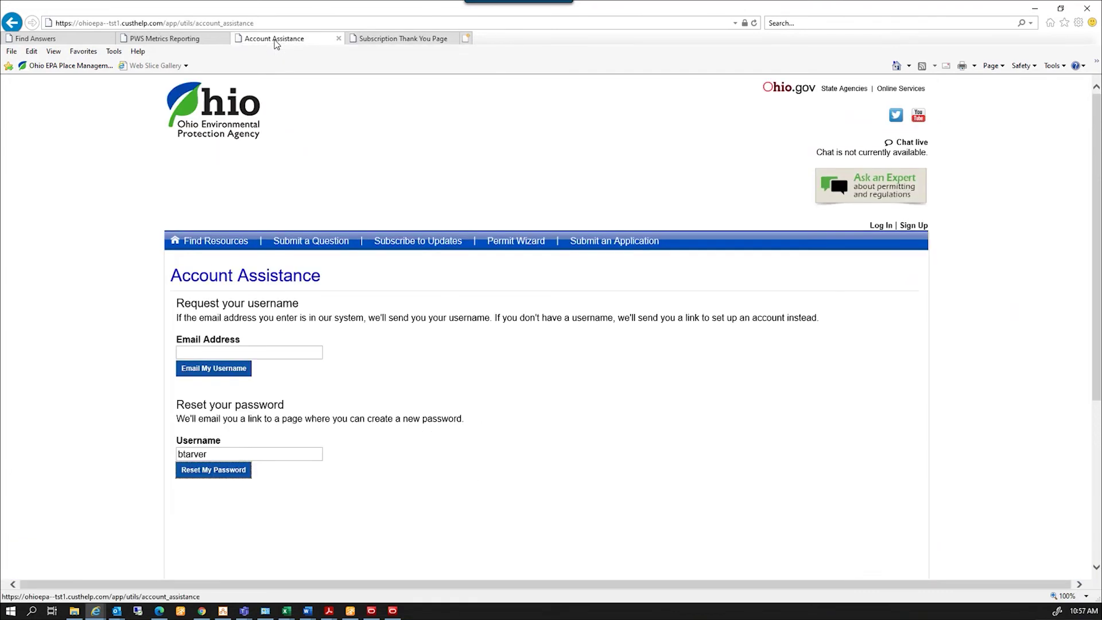
click(189, 39)
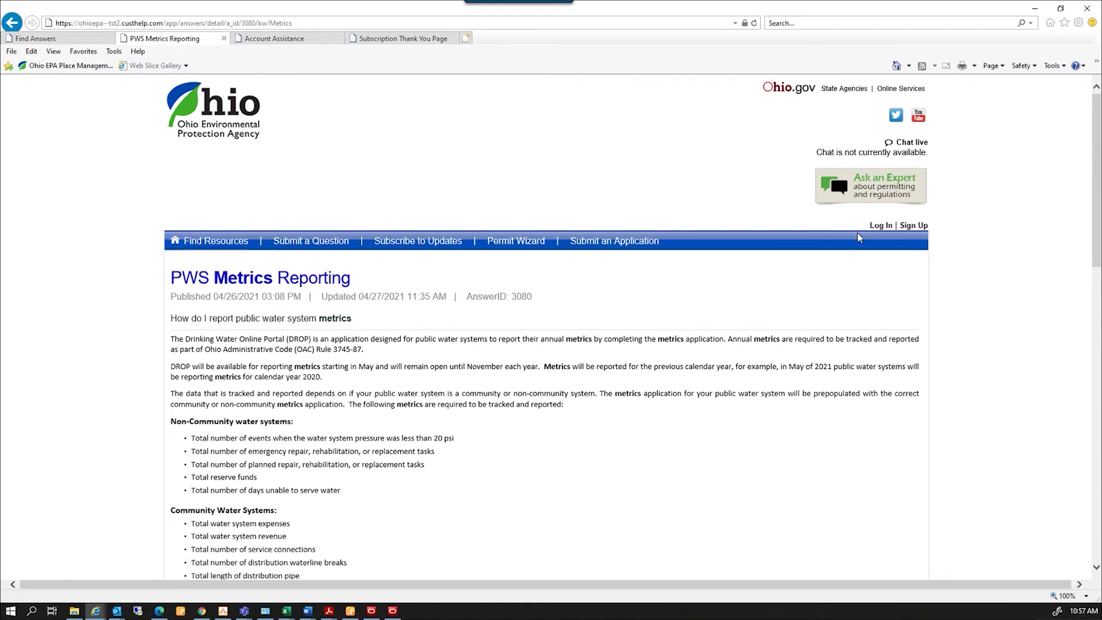
click(880, 226)
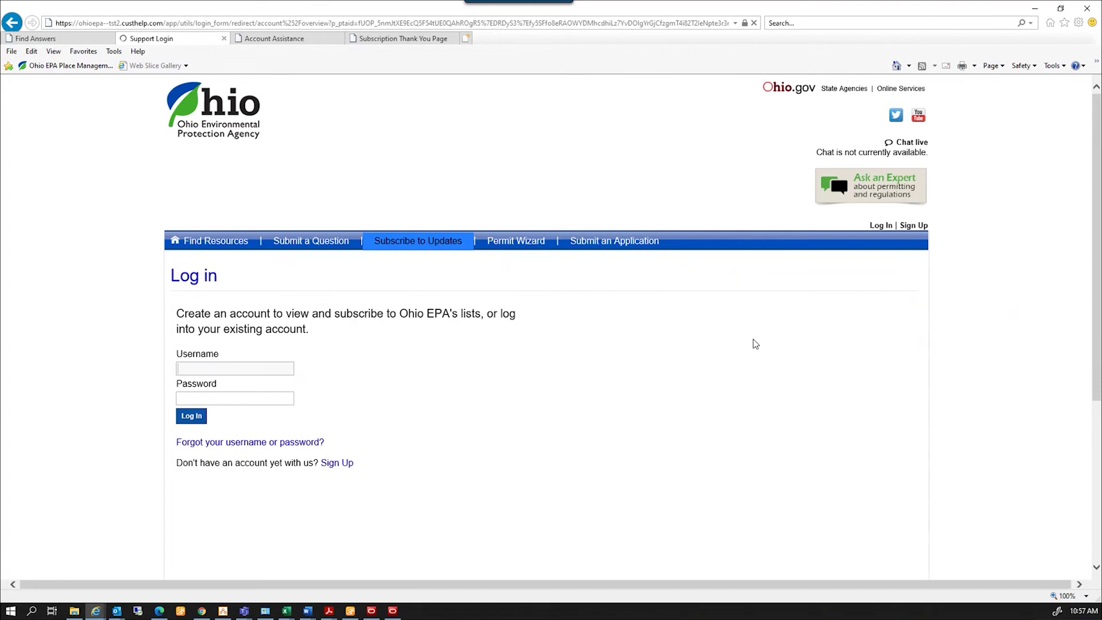
key(Tab)
text(**)
text(******)
text(***)
click(191, 416)
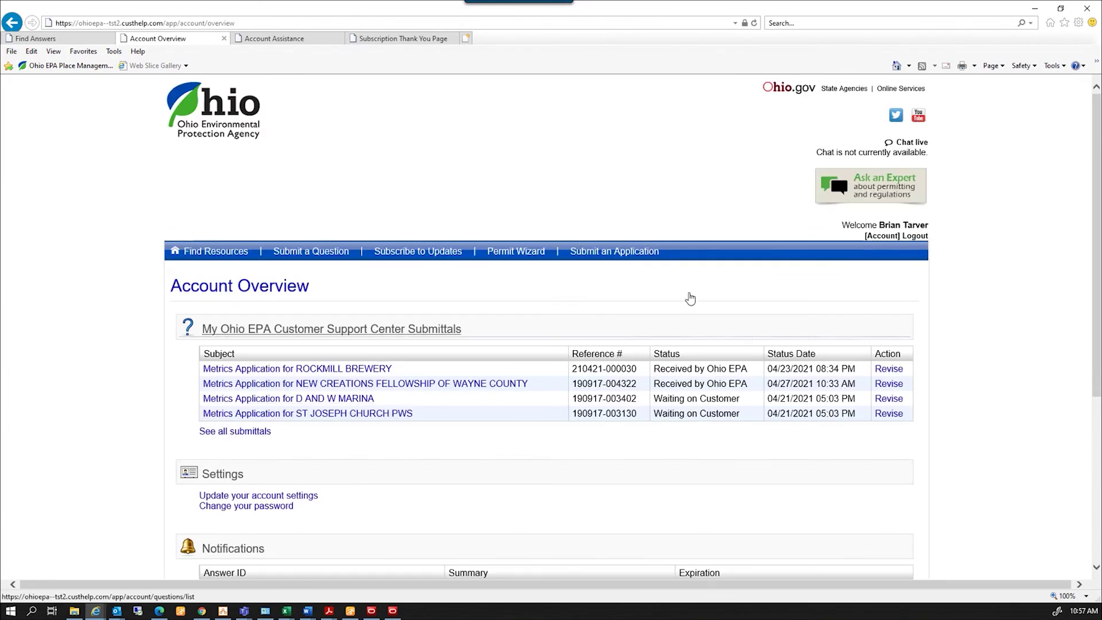
Review the Account Settings contact details, where City shows 'cols', then return to Account Overview.
click(874, 234)
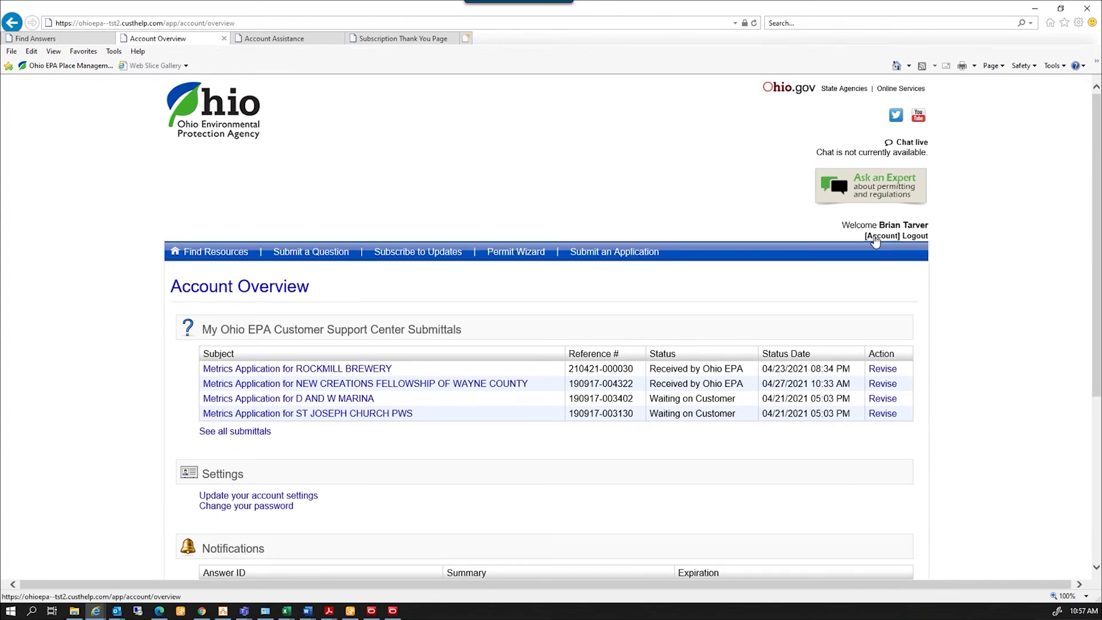
click(240, 495)
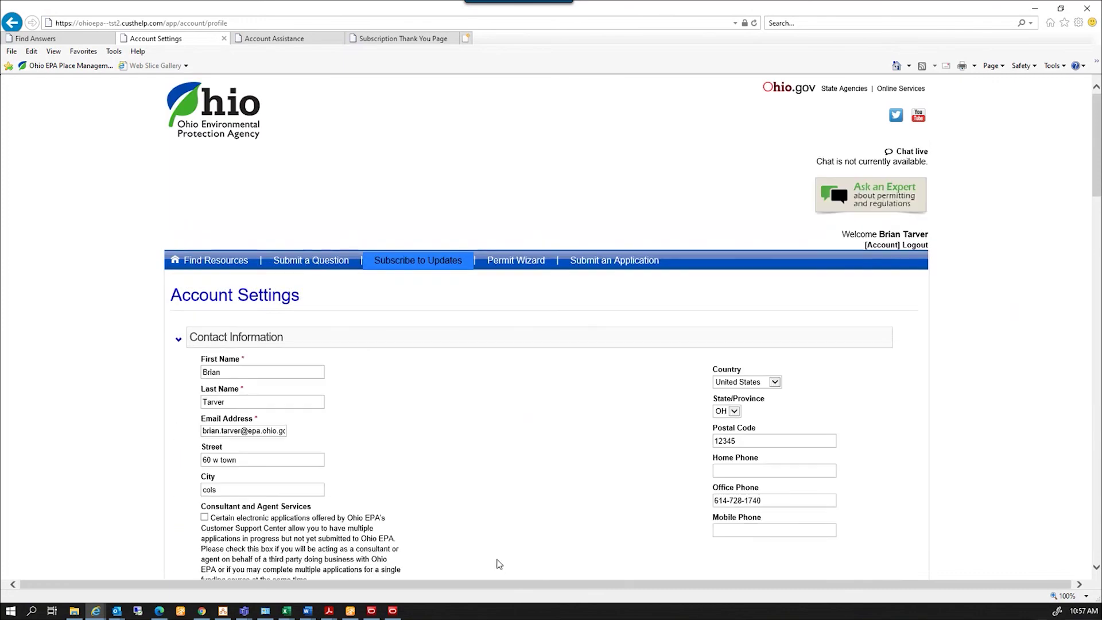
scroll(467, 499, down, 3)
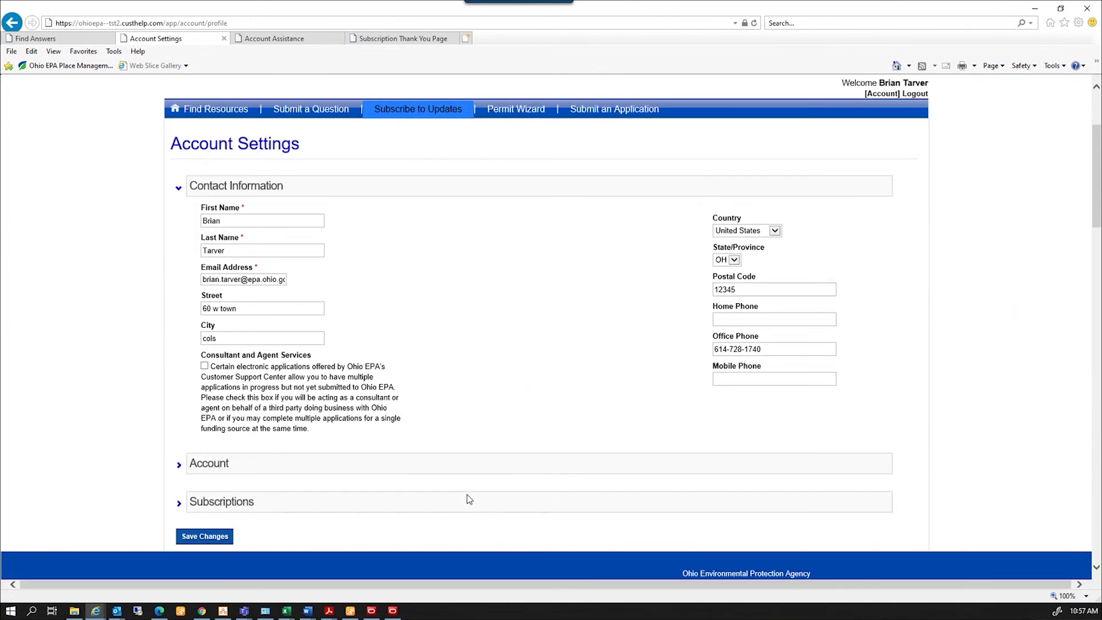
scroll(467, 497, up, 3)
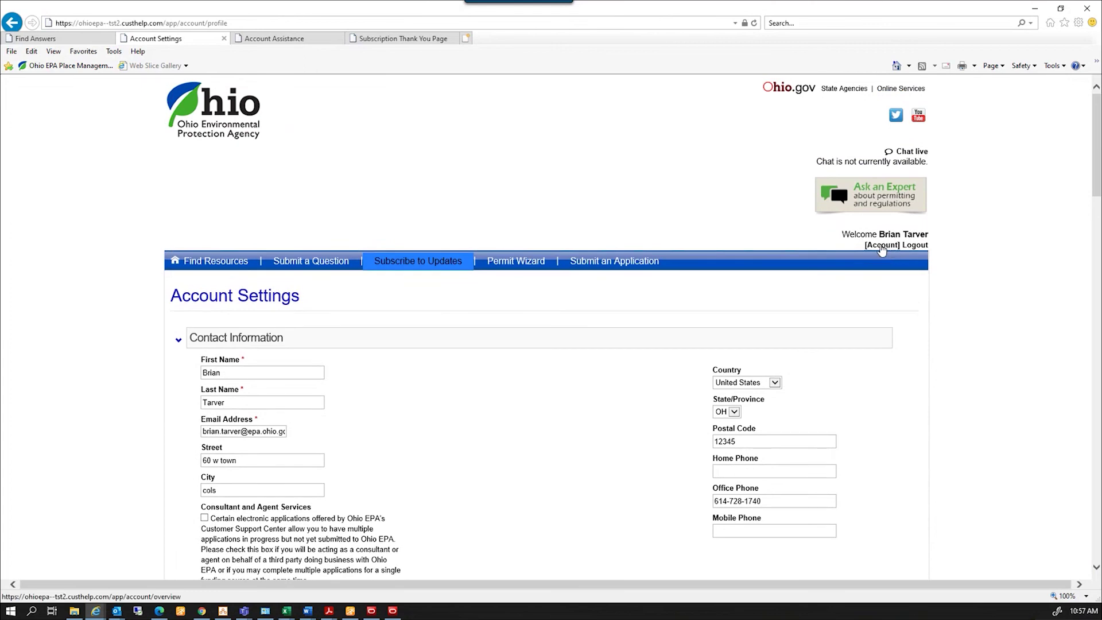
click(882, 248)
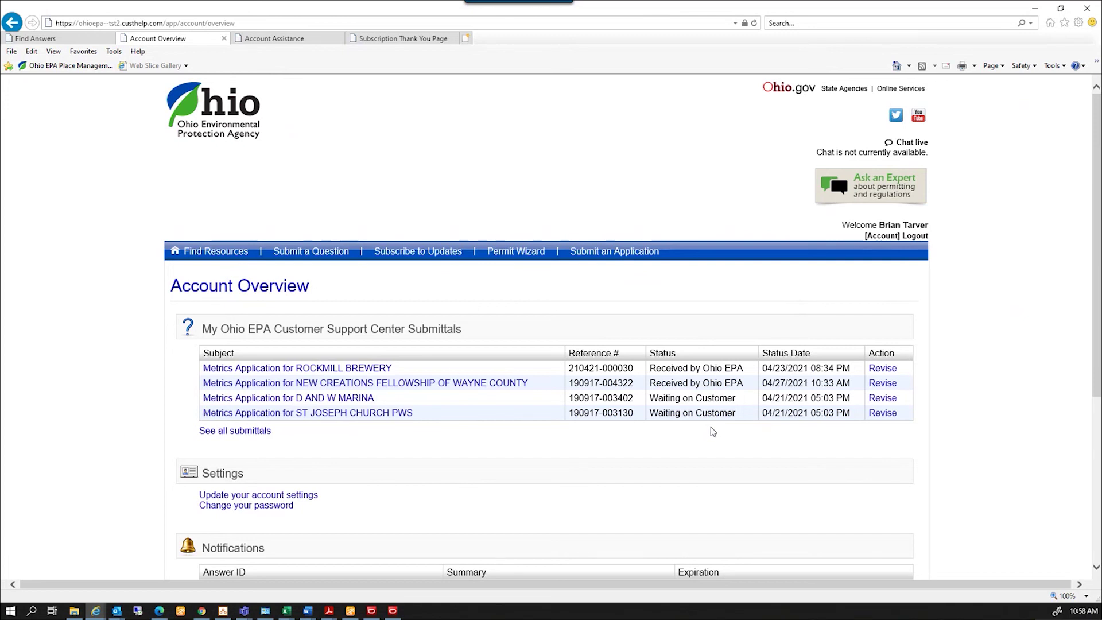
Open Find Resources to search FAQs, publications and training materials.
click(205, 256)
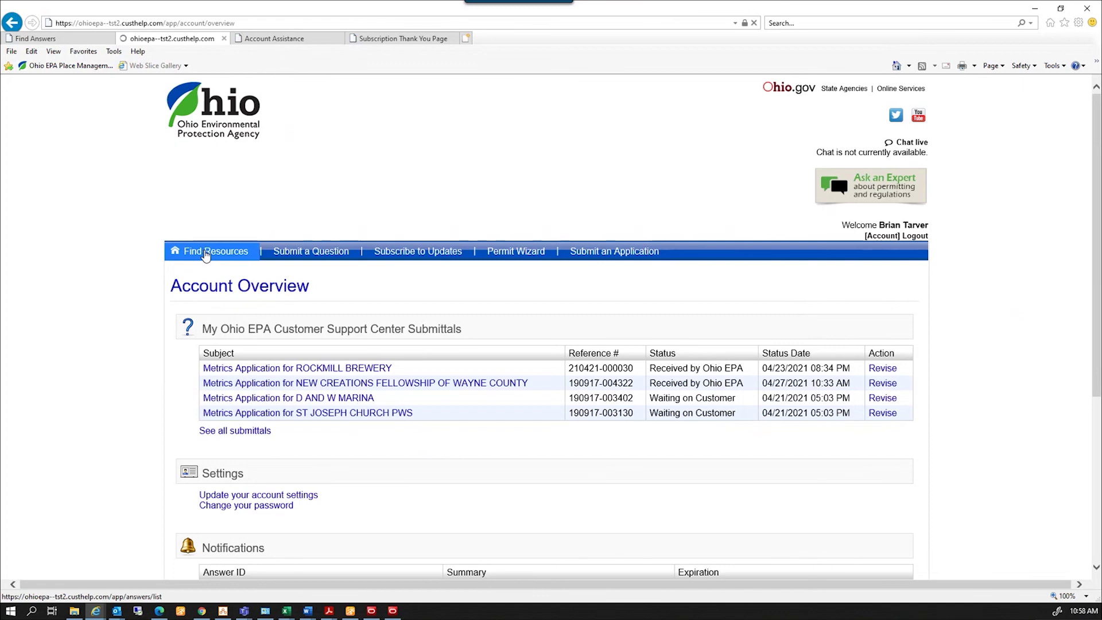